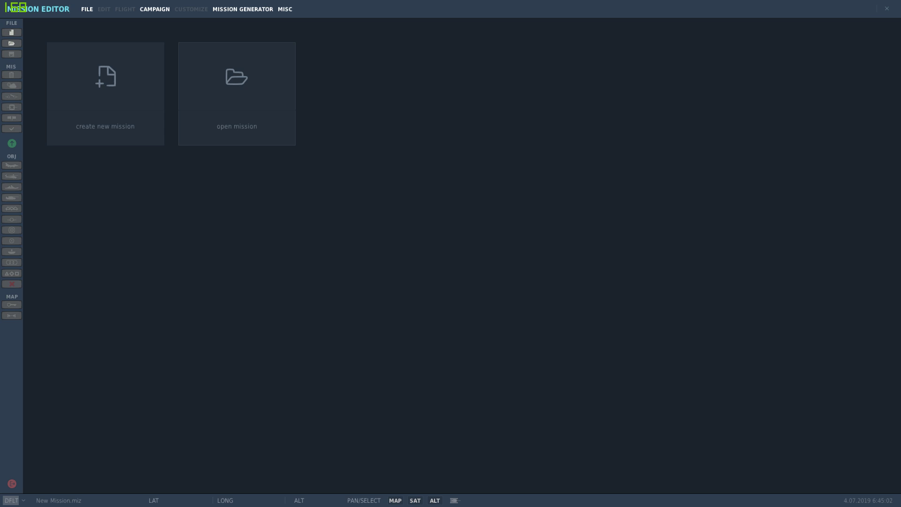
Step: Open the CHAOS PARTY mission file to show its Caucasus coast map
{"action": "left_click", "coordinate": [237, 93]}
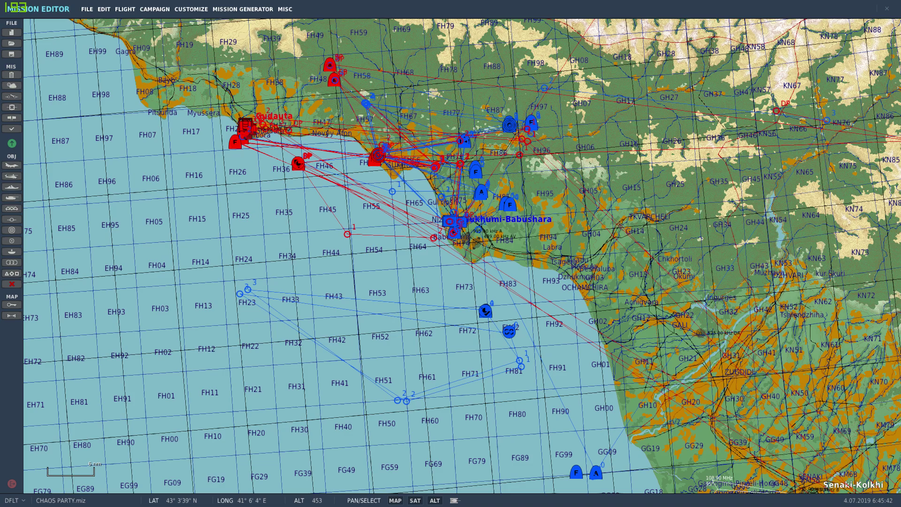
{"action": "scroll", "coordinate": [431, 152], "scroll_direction": "down", "scroll_amount": 2}
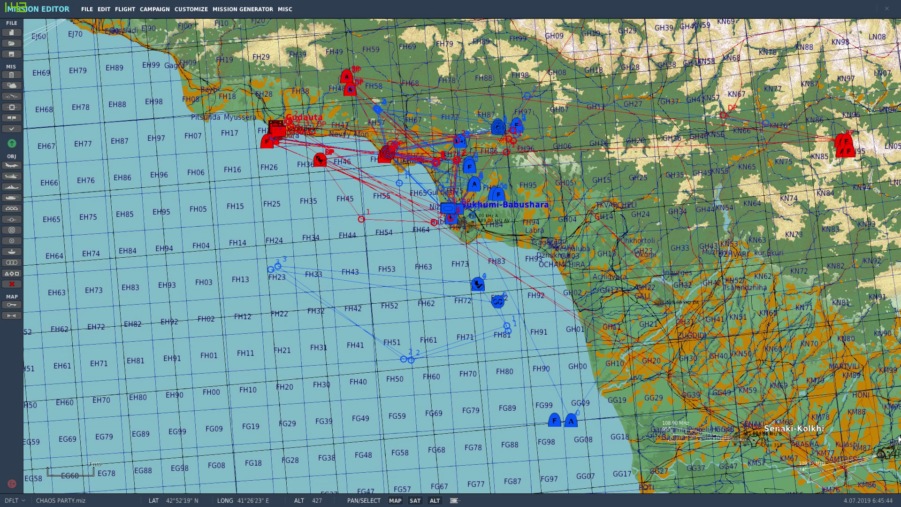
{"action": "scroll", "coordinate": [482, 228], "scroll_direction": "up", "scroll_amount": 3}
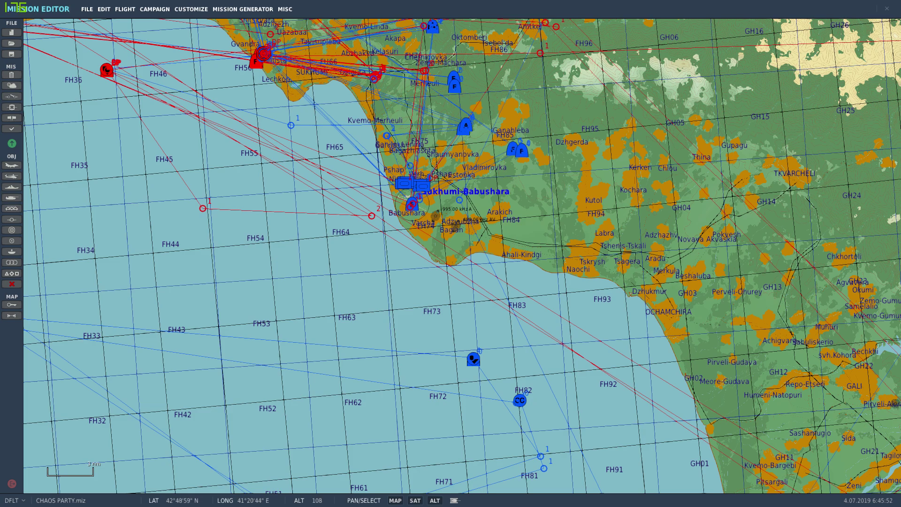
{"action": "scroll", "coordinate": [564, 246], "scroll_direction": "down", "scroll_amount": 2}
{"action": "scroll", "coordinate": [564, 247], "scroll_direction": "up", "scroll_amount": 2}
{"action": "scroll", "coordinate": [574, 239], "scroll_direction": "down", "scroll_amount": 2}
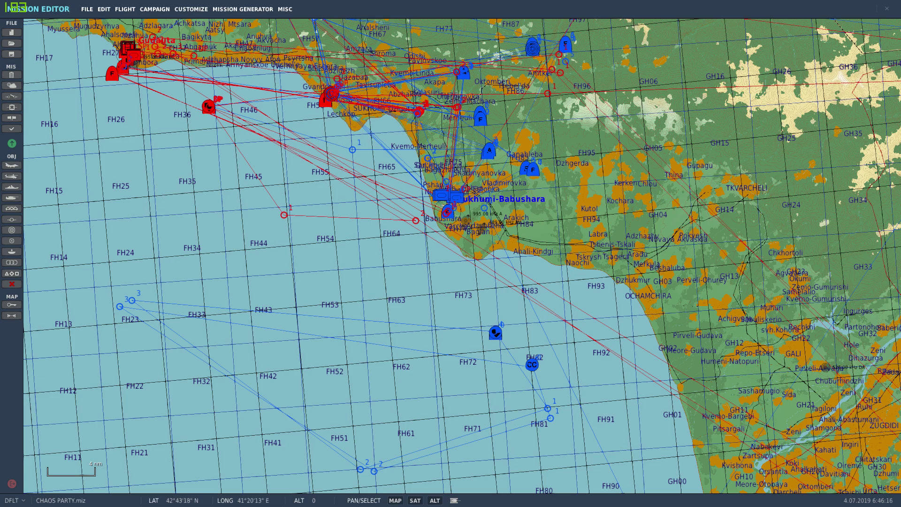
{"action": "scroll", "coordinate": [643, 237], "scroll_direction": "down", "scroll_amount": 1}
{"action": "scroll", "coordinate": [643, 237], "scroll_direction": "down", "scroll_amount": 1}
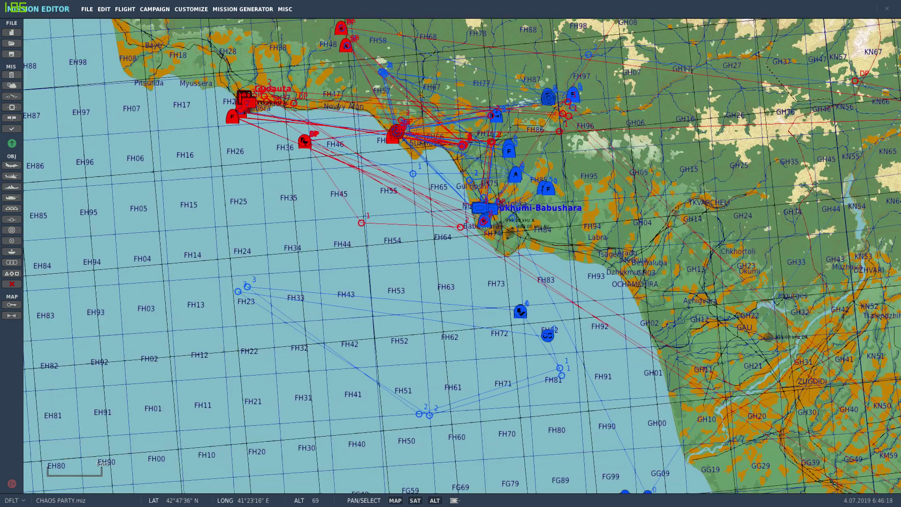
{"action": "scroll", "coordinate": [643, 236], "scroll_direction": "down", "scroll_amount": 1}
Step: Check the Cobra 1 and Cobra Escort groups and open the Escort("Cobra 1") task
{"action": "left_click_drag", "start_coordinate": [451, 211], "coordinate": [419, 409]}
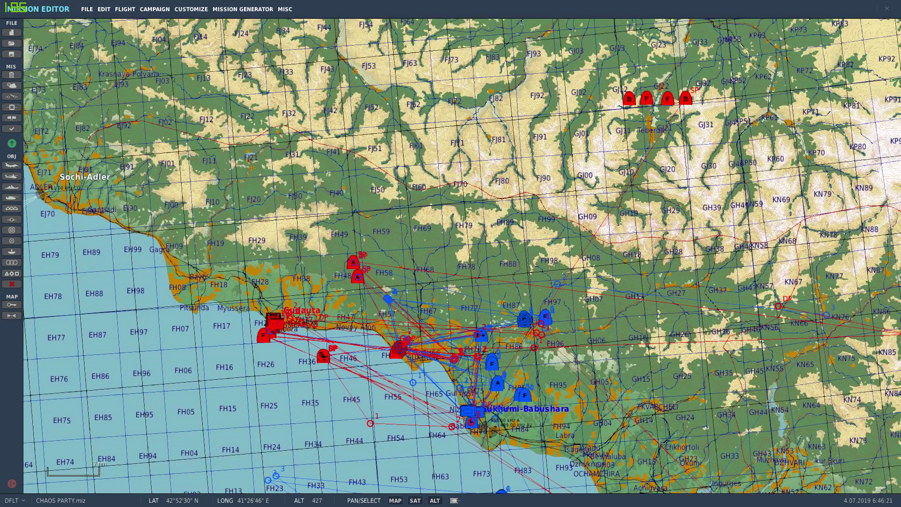
{"action": "left_click", "coordinate": [685, 99]}
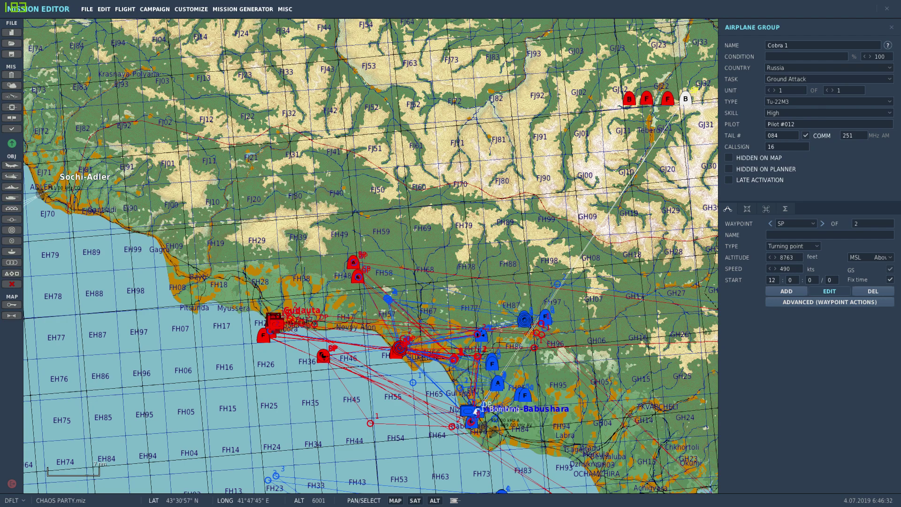
{"action": "left_click", "coordinate": [667, 99]}
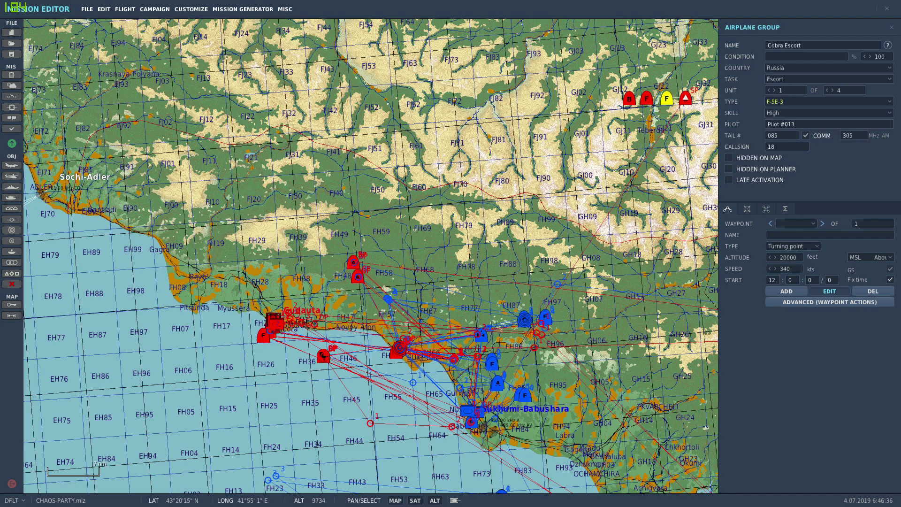
{"action": "left_click", "coordinate": [830, 301]}
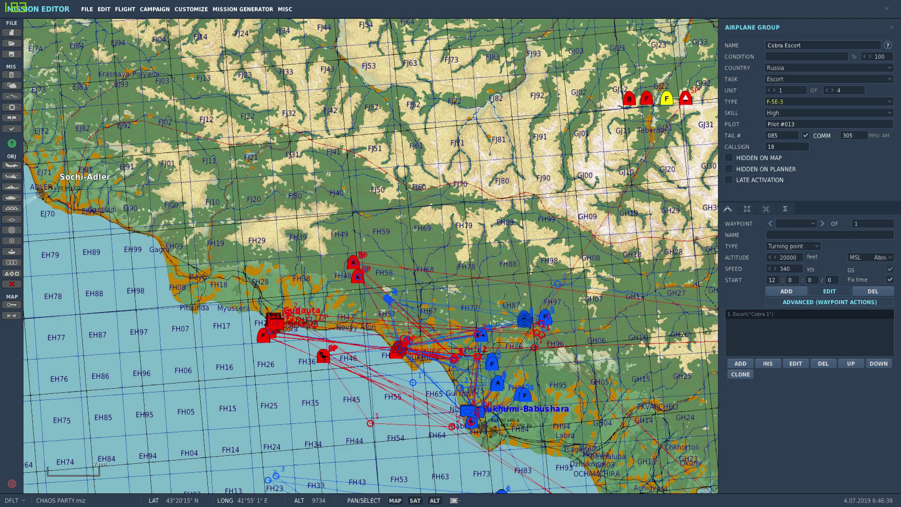
{"action": "left_click", "coordinate": [796, 364]}
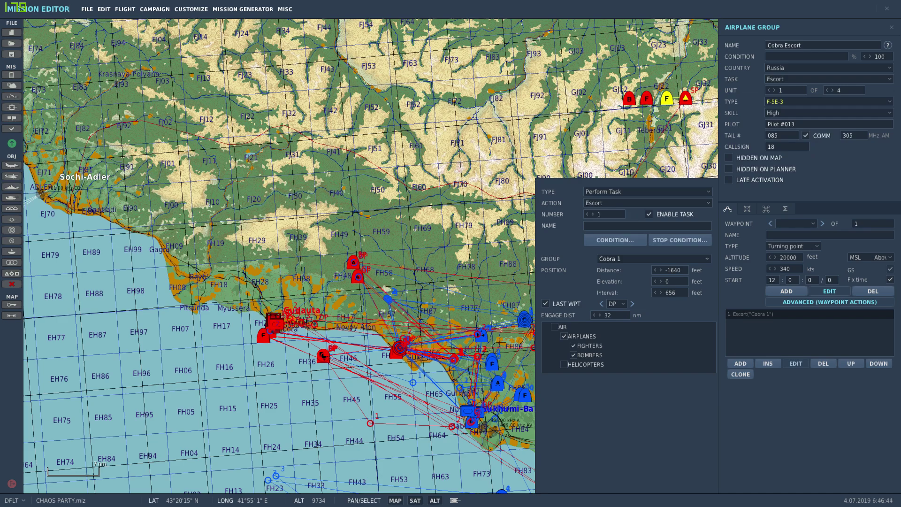
Step: Keep Cobra 1 as the escorted group and close the escort task editor
{"action": "left_click", "coordinate": [654, 259]}
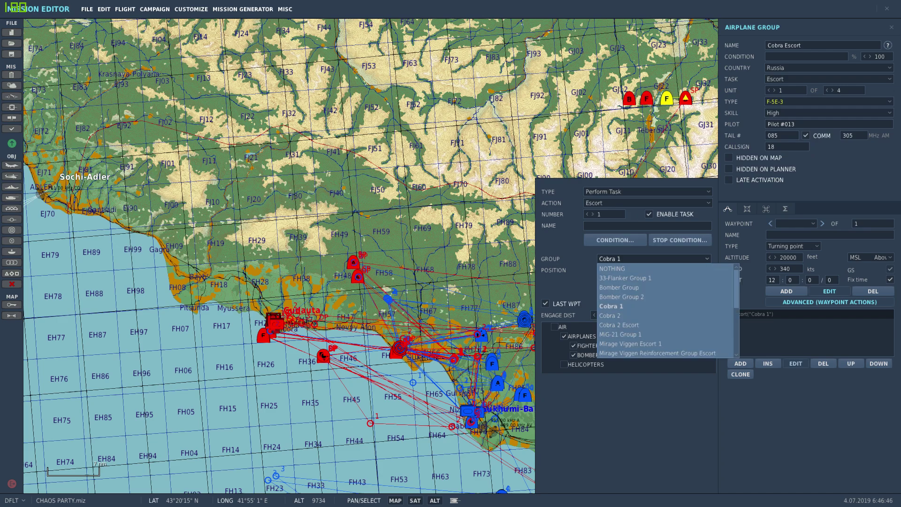
{"action": "key", "text": "Return"}
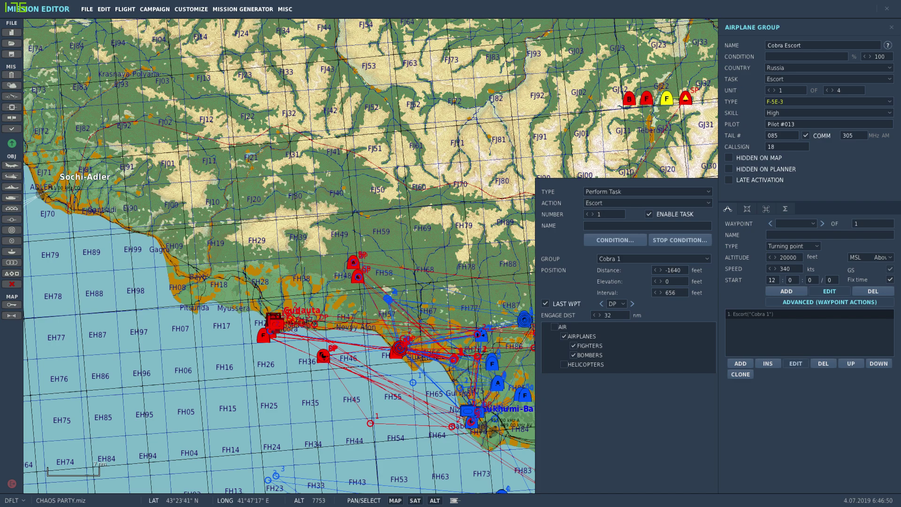
{"action": "left_click", "coordinate": [634, 212]}
{"action": "left_click", "coordinate": [667, 98]}
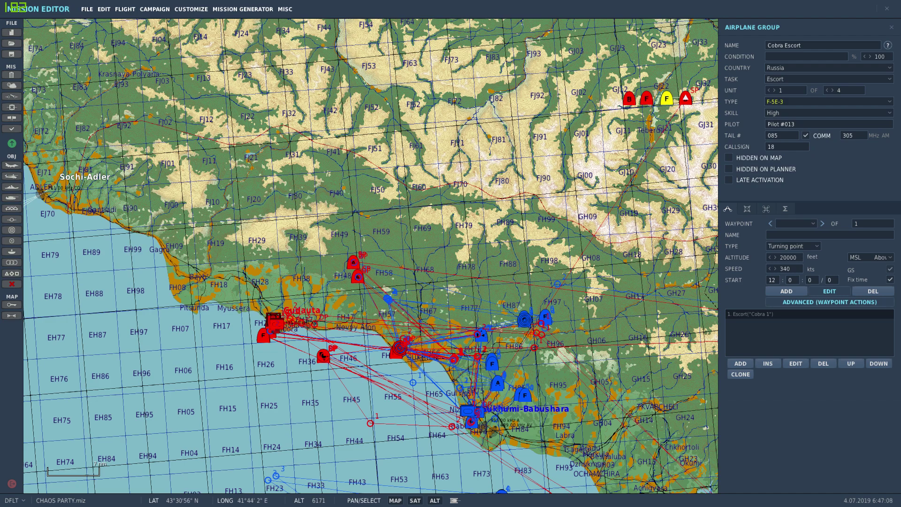
Step: Check the Cobra 2 Escort and Cobra 2 groups, then bring up the mission triggers
{"action": "left_click", "coordinate": [667, 98]}
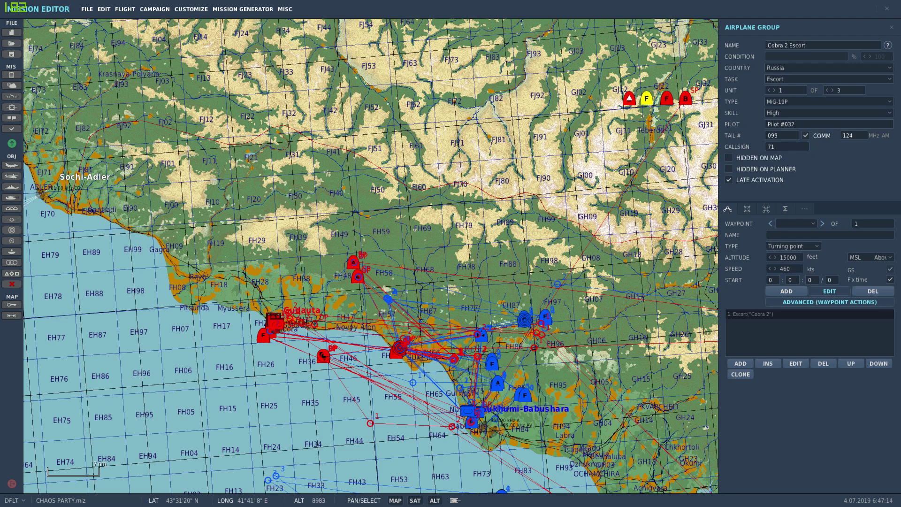
{"action": "left_click", "coordinate": [752, 141]}
{"action": "left_click", "coordinate": [629, 99]}
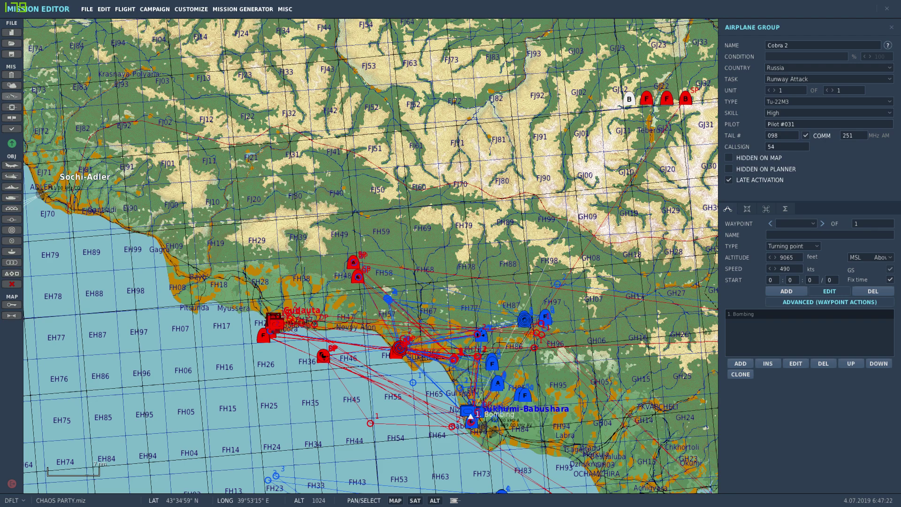
{"action": "left_click", "coordinate": [12, 96]}
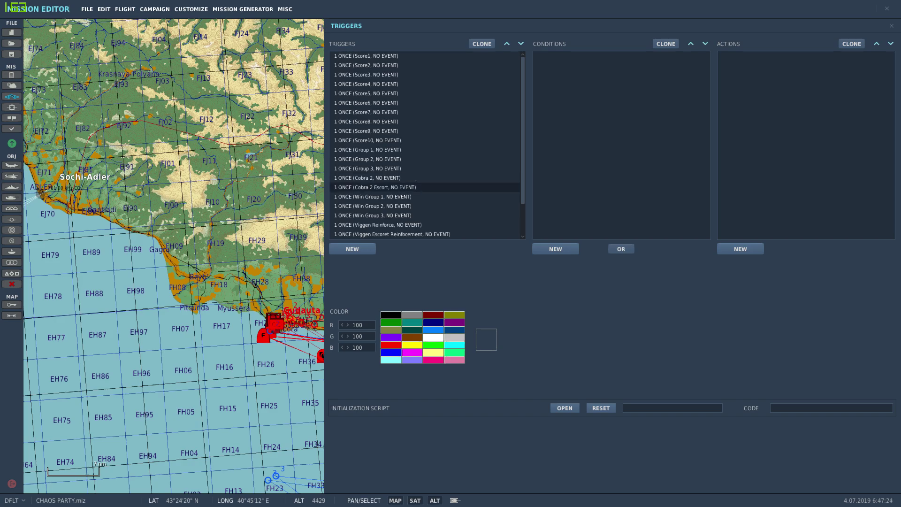
Step: Select the Cobra 2 trigger, keeping its event as NO EVENT
{"action": "left_click", "coordinate": [366, 178]}
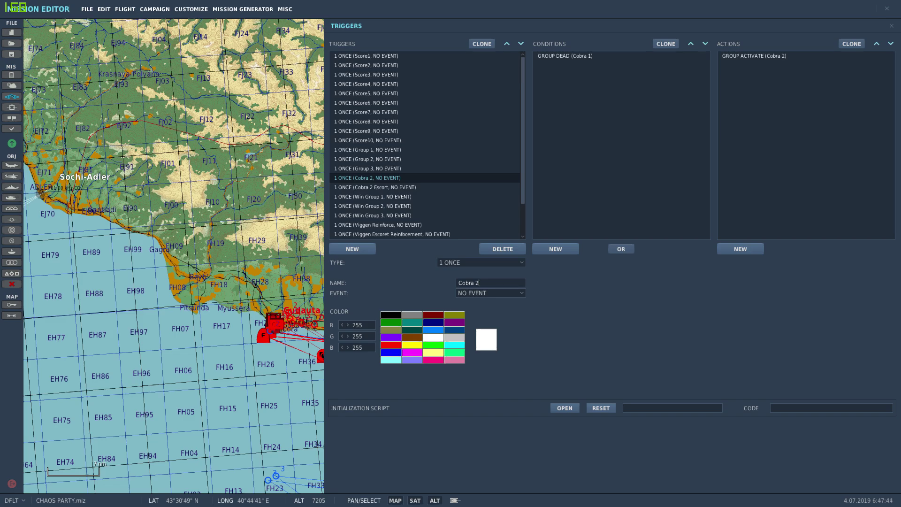
{"action": "left_click", "coordinate": [491, 293]}
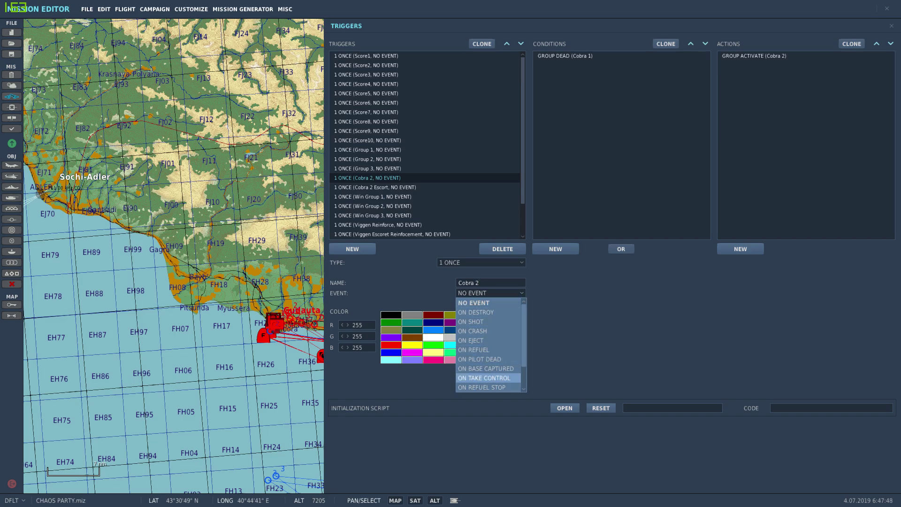
{"action": "left_click", "coordinate": [479, 304]}
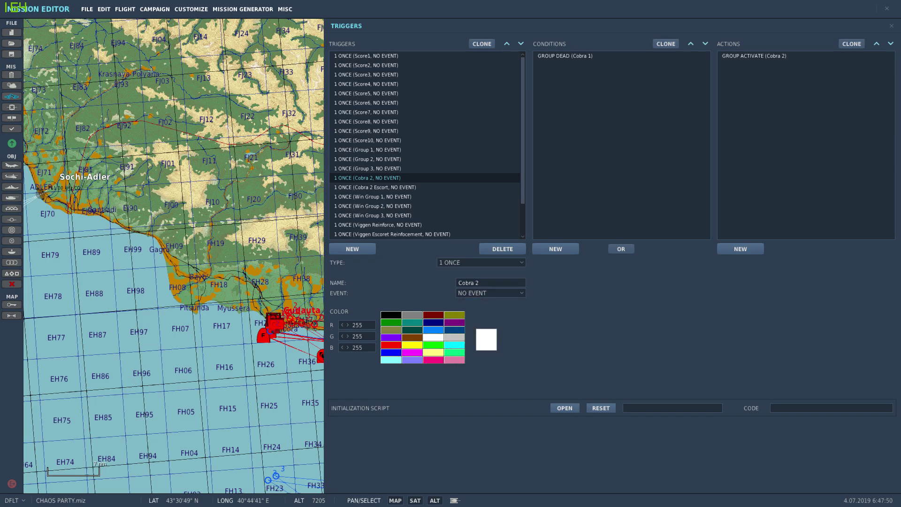
{"action": "left_click", "coordinate": [564, 55]}
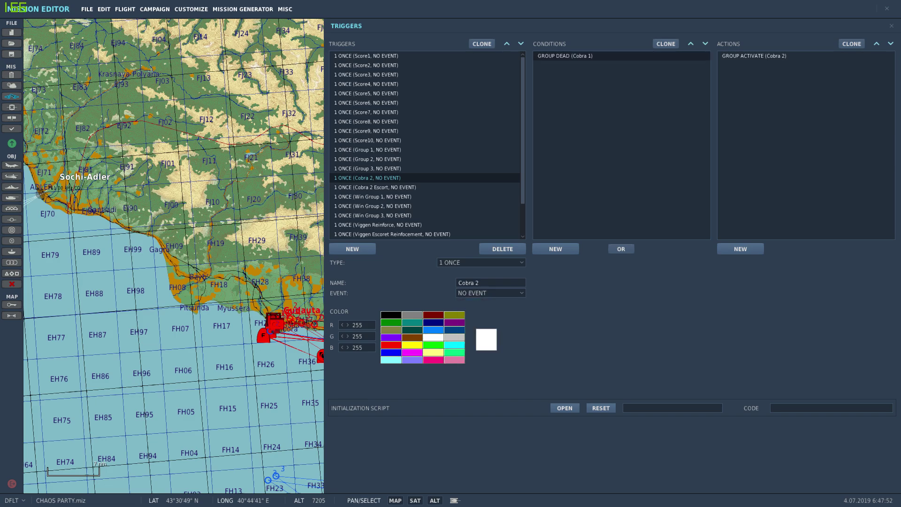
{"action": "left_click", "coordinate": [754, 56]}
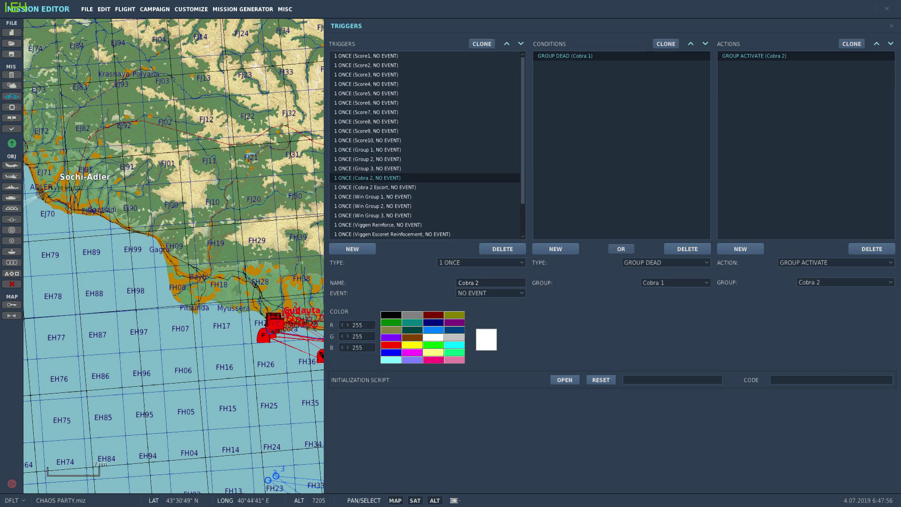
Step: Confirm the GROUP DEAD condition on Cobra 1 and the activation of Cobra 2
{"action": "left_click", "coordinate": [666, 262]}
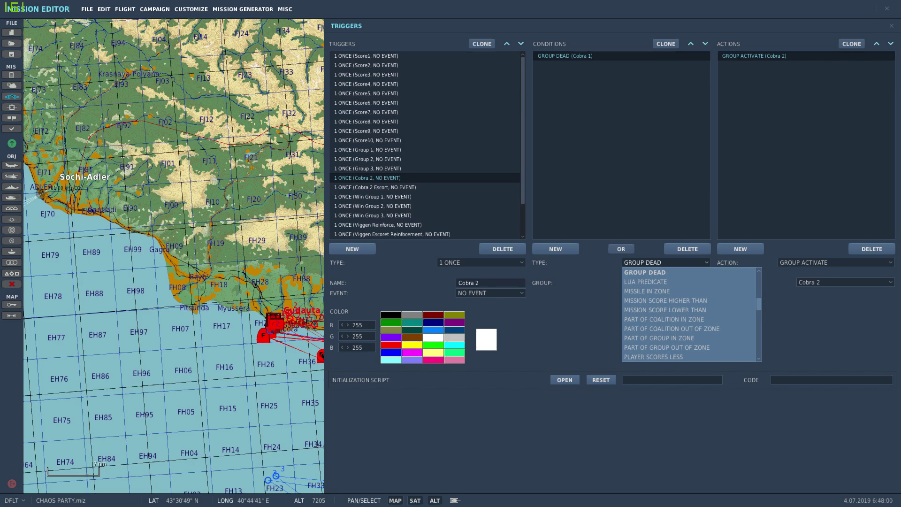
{"action": "key", "text": "Return"}
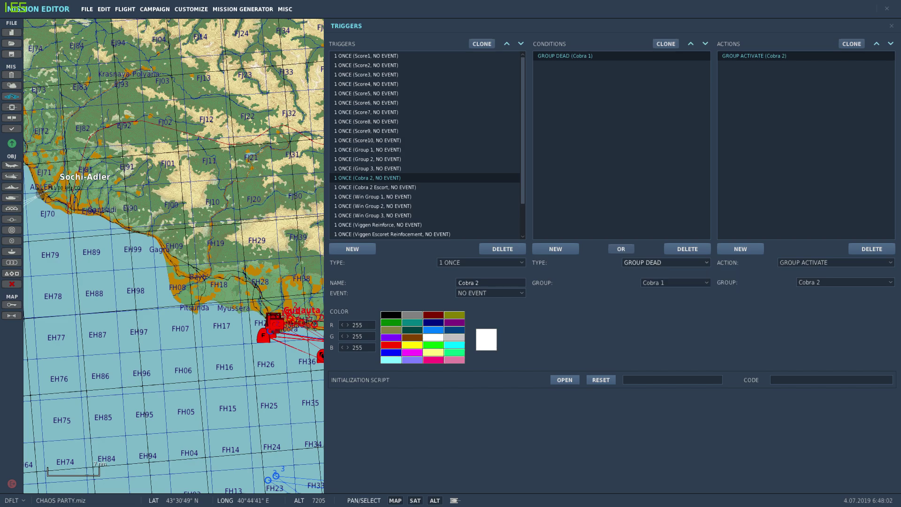
{"action": "left_click", "coordinate": [675, 283]}
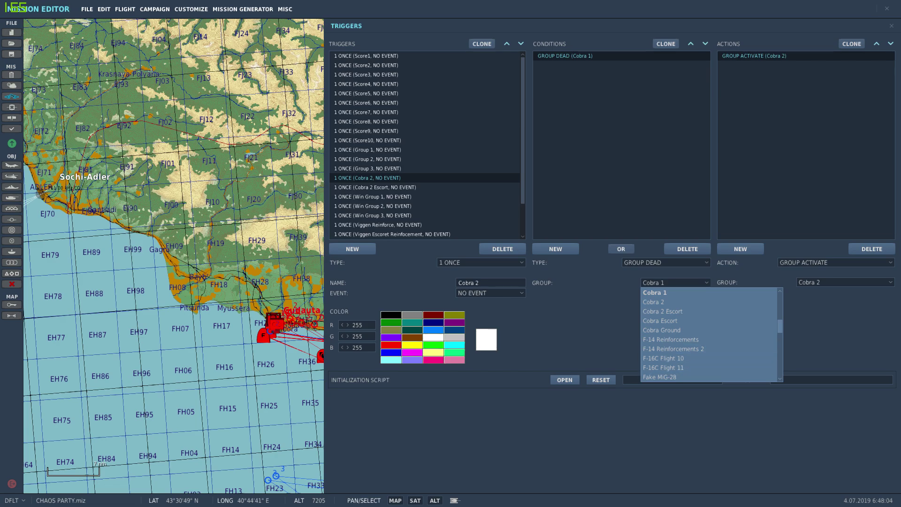
{"action": "scroll", "coordinate": [712, 335], "scroll_direction": "up", "scroll_amount": 3}
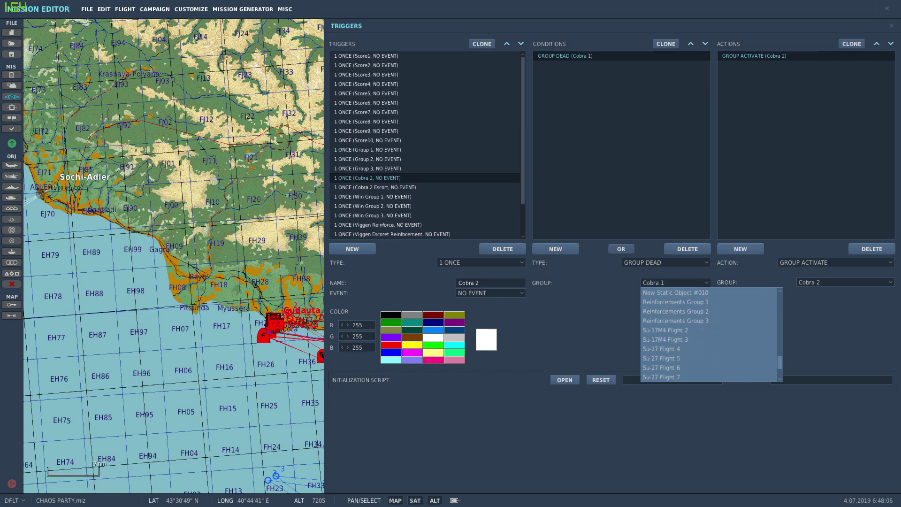
{"action": "key", "text": "Return"}
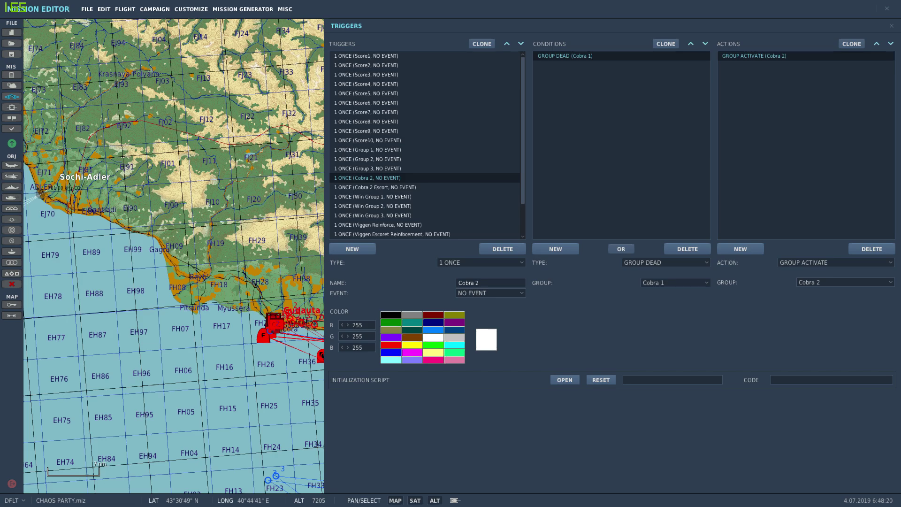
{"action": "left_click", "coordinate": [836, 262]}
{"action": "left_click", "coordinate": [807, 282]}
{"action": "left_click", "coordinate": [807, 282]}
Step: Inspect the Cobra 2 Escort trigger's Cobra 1 death condition and escort activation action
{"action": "left_click", "coordinate": [375, 188]}
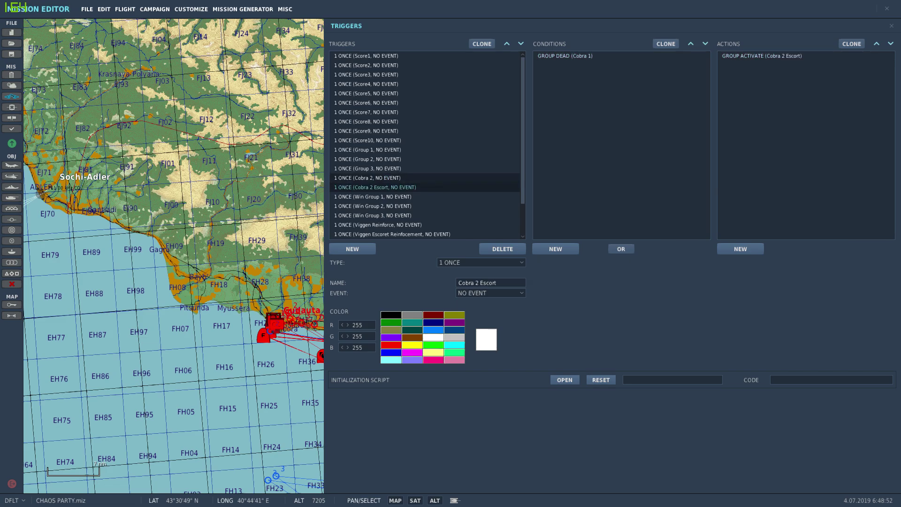
{"action": "left_click", "coordinate": [564, 56]}
{"action": "left_click", "coordinate": [762, 56]}
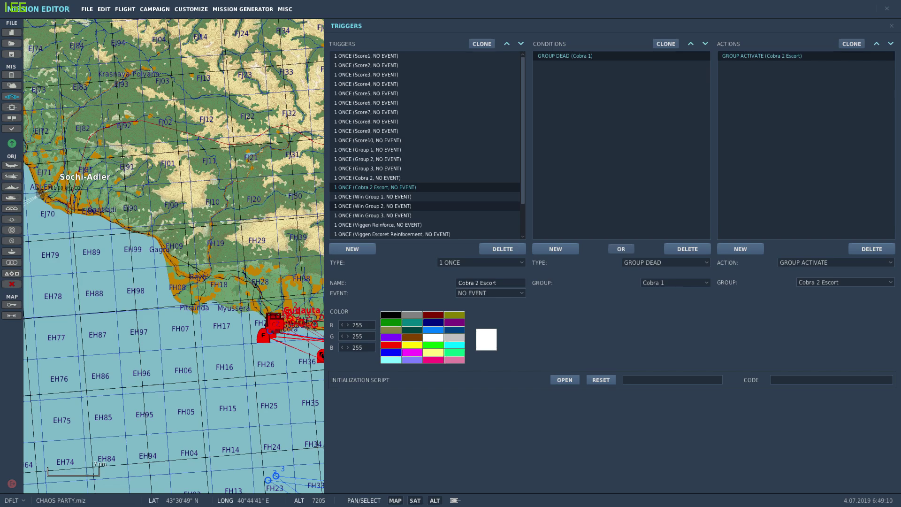
Step: Review Win Group 2's MiG-21 Group 1 death condition and taunt message, then Viggen Reinforce
{"action": "left_click", "coordinate": [373, 205]}
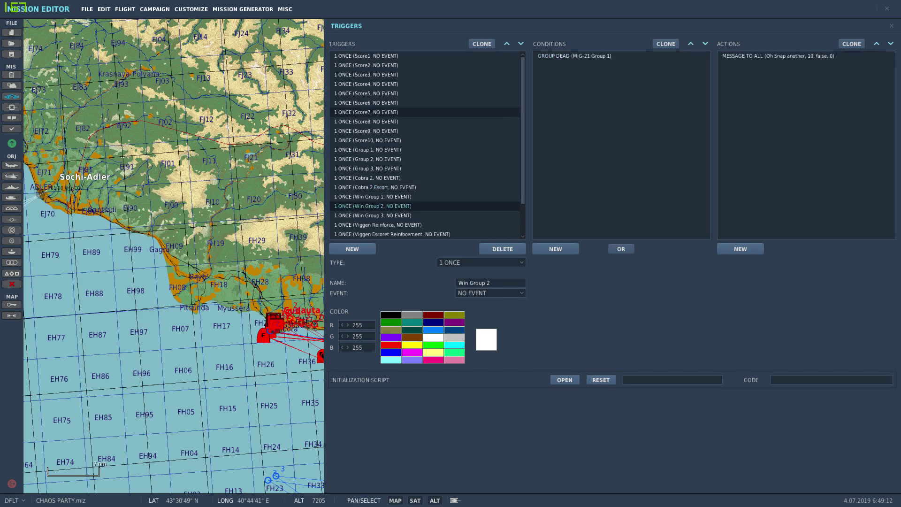
{"action": "left_click", "coordinate": [574, 55]}
{"action": "left_click", "coordinate": [778, 56]}
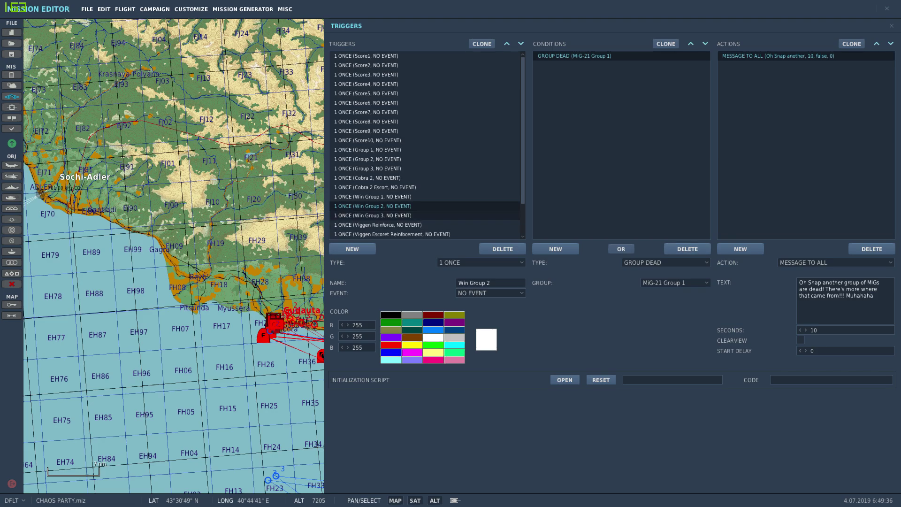
{"action": "left_click", "coordinate": [379, 225]}
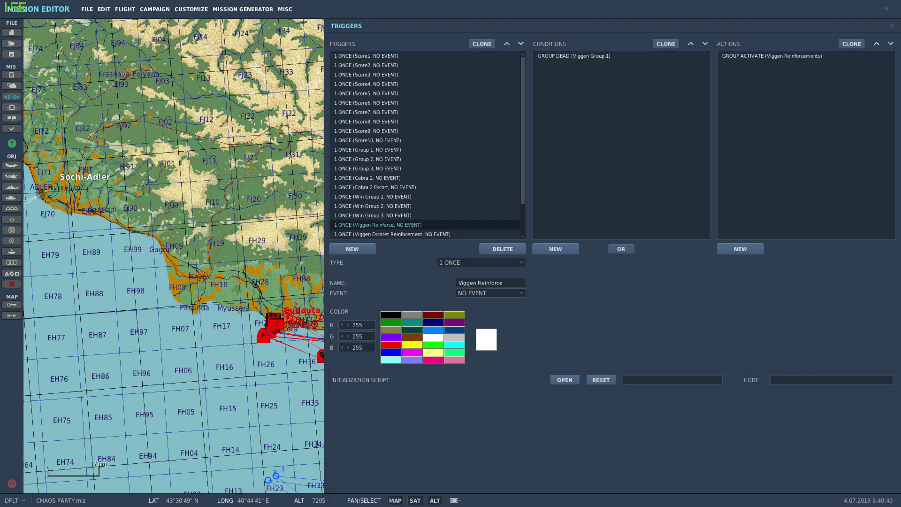
Step: Inspect Viggen Reinforce's Viggen Group 1 death condition and Viggen Reinforcements activation
{"action": "left_click", "coordinate": [574, 56]}
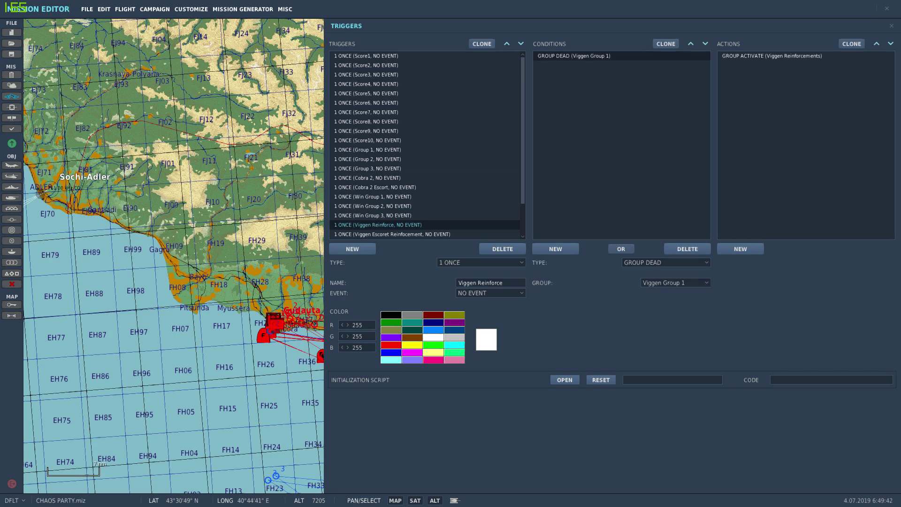
{"action": "left_click", "coordinate": [772, 56]}
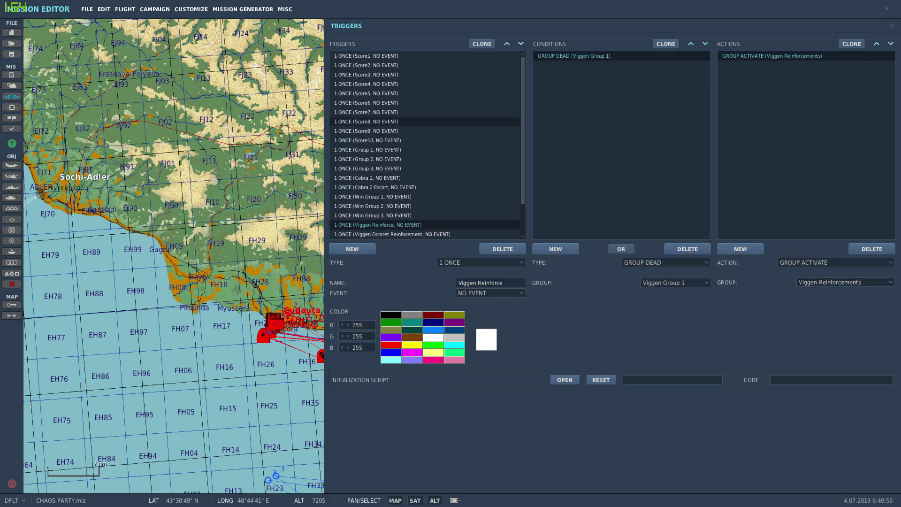
{"action": "scroll", "coordinate": [423, 188], "scroll_direction": "down", "scroll_amount": 2}
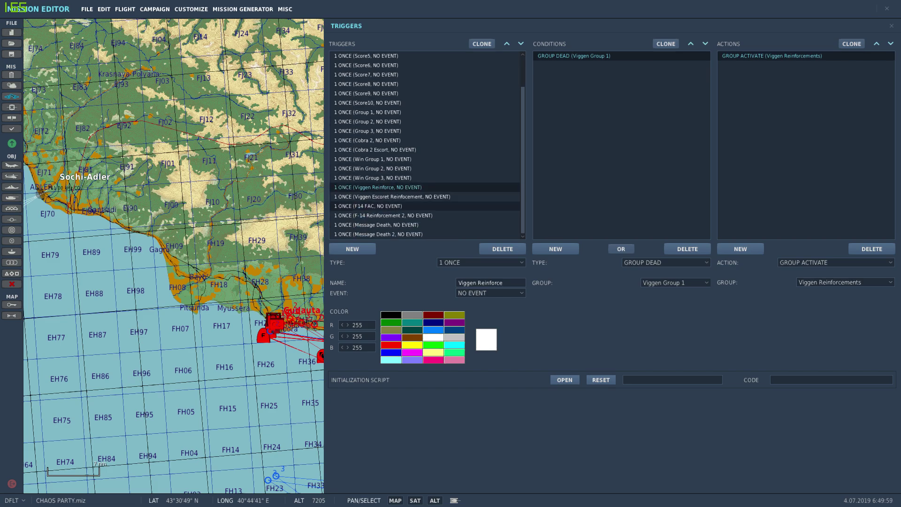
Step: Review Message Death's F-14 Reinforcements death condition and game-over message, then close triggers
{"action": "left_click", "coordinate": [381, 224]}
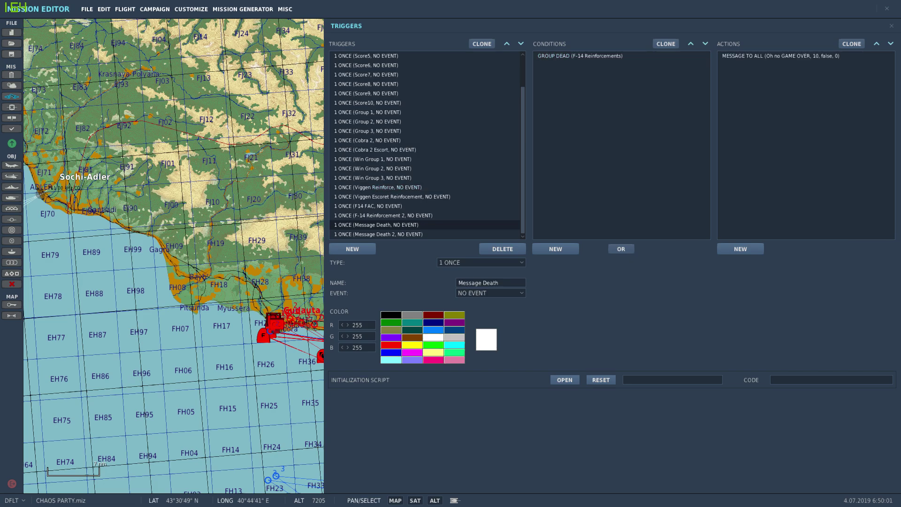
{"action": "left_click", "coordinate": [581, 56]}
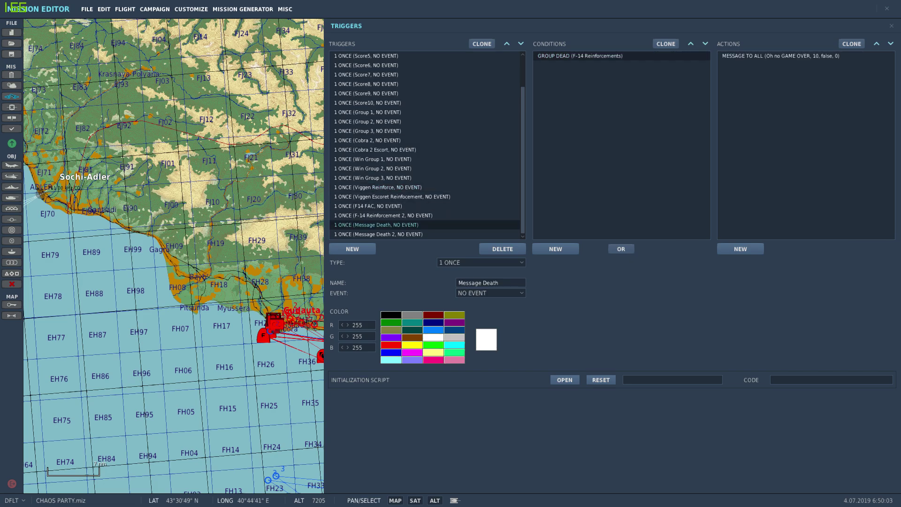
{"action": "left_click", "coordinate": [771, 56]}
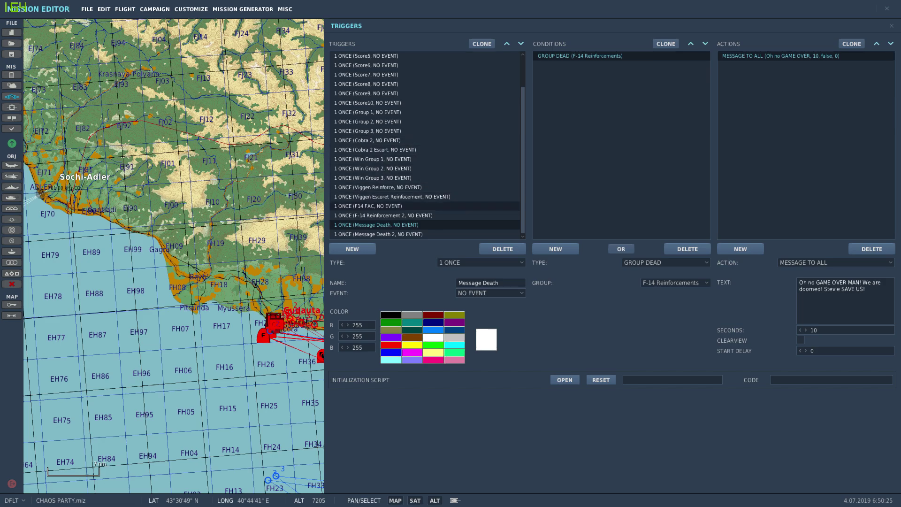
{"action": "scroll", "coordinate": [427, 144], "scroll_direction": "up", "scroll_amount": 2}
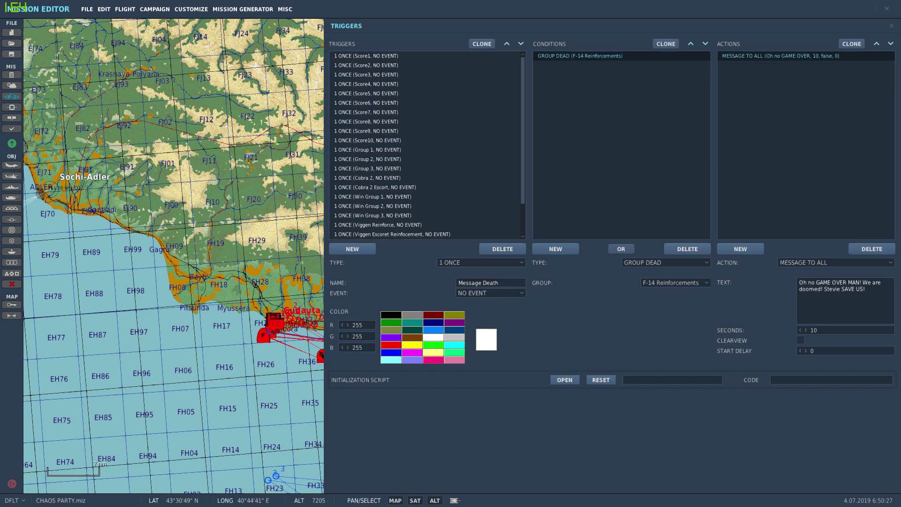
{"action": "scroll", "coordinate": [427, 144], "scroll_direction": "down", "scroll_amount": 2}
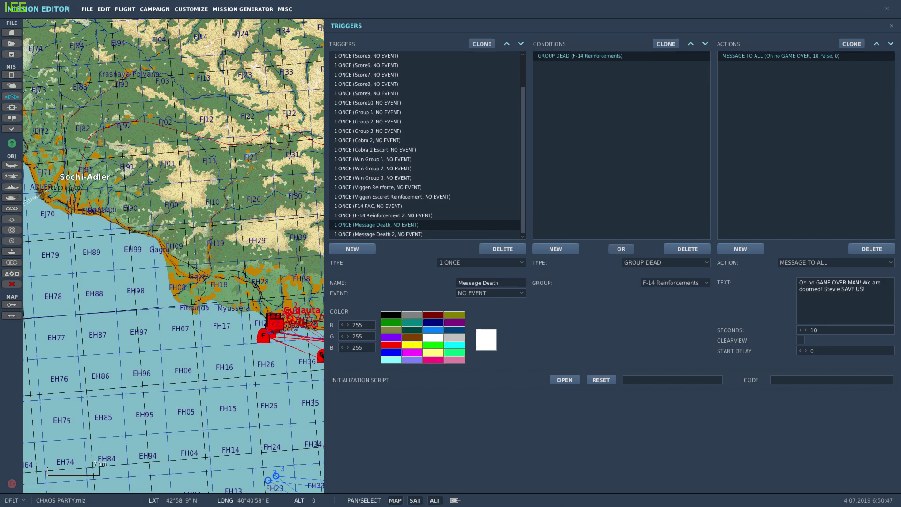
{"action": "left_click", "coordinate": [891, 25]}
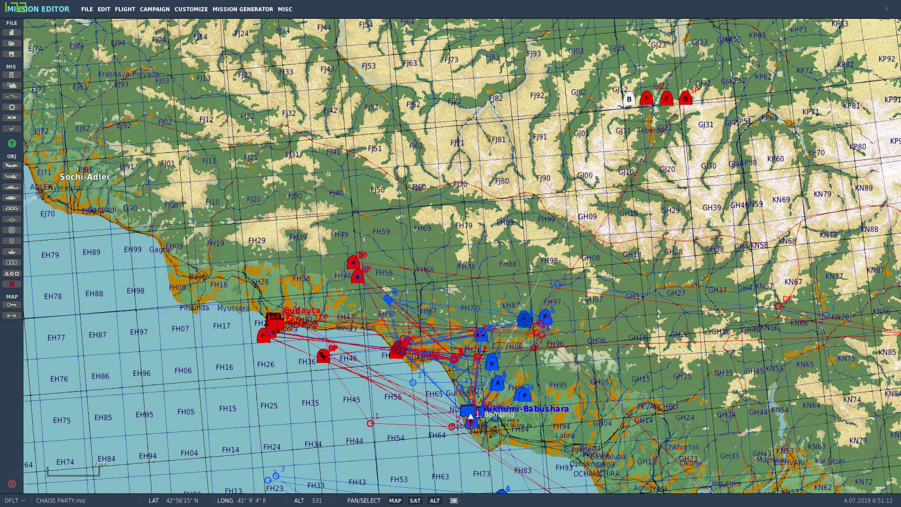
{"action": "scroll", "coordinate": [475, 367], "scroll_direction": "down", "scroll_amount": 1}
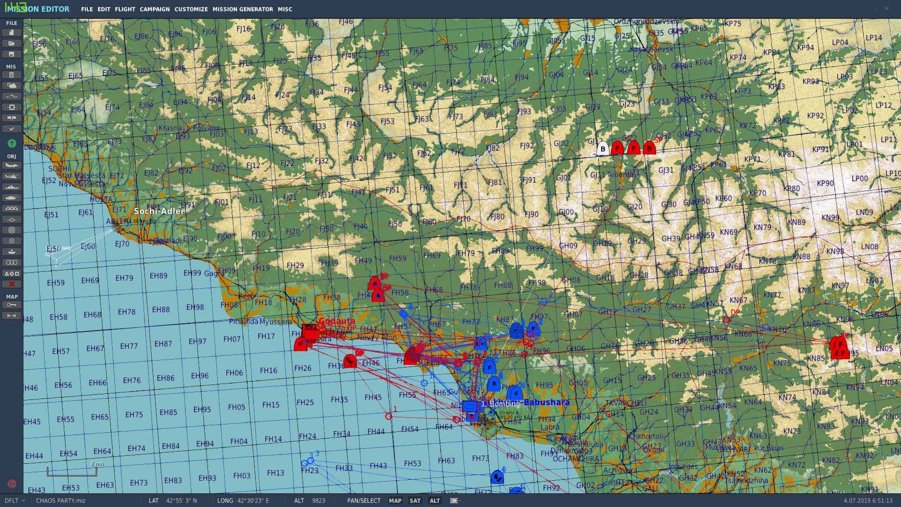
{"action": "scroll", "coordinate": [694, 444], "scroll_direction": "down", "scroll_amount": 1}
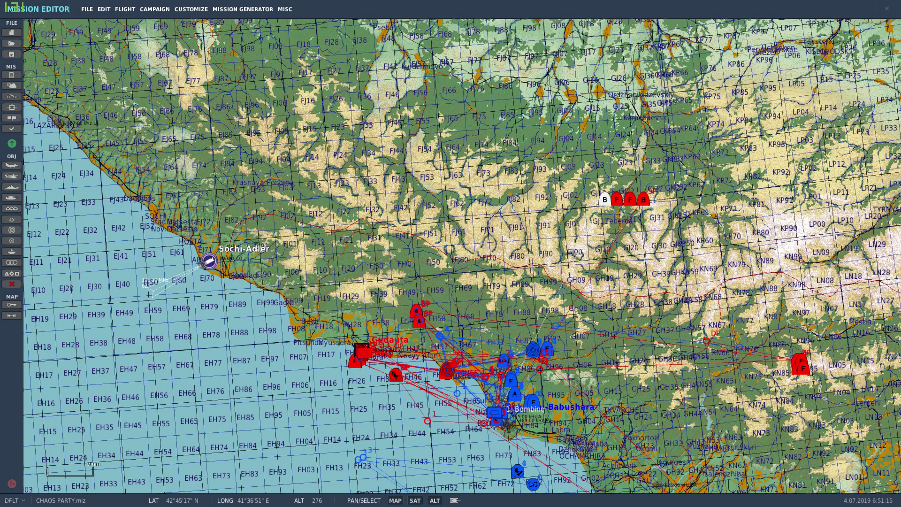
{"action": "scroll", "coordinate": [494, 416], "scroll_direction": "up", "scroll_amount": 1}
{"action": "scroll", "coordinate": [493, 416], "scroll_direction": "up", "scroll_amount": 1}
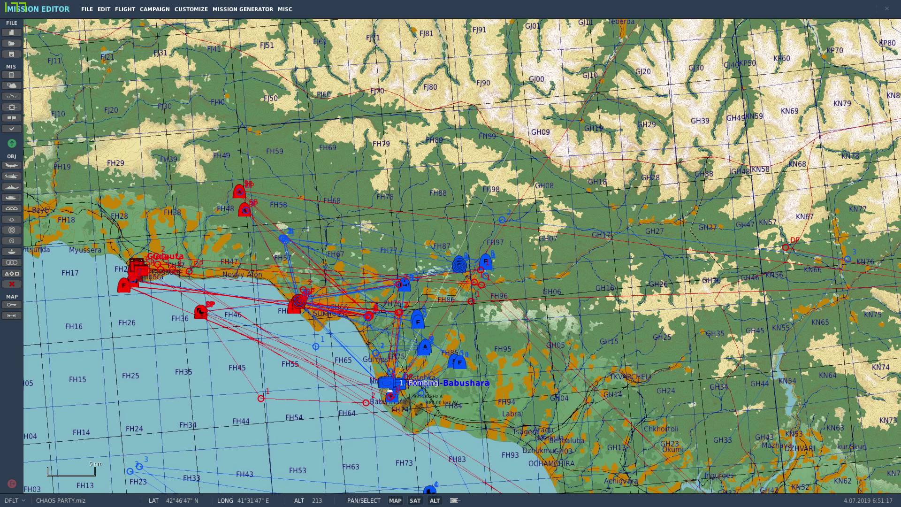
{"action": "mouse_move", "coordinate": [493, 415]}
{"action": "left_mouse_down"}
{"action": "mouse_move", "coordinate": [494, 274]}
{"action": "mouse_move", "coordinate": [560, 337]}
{"action": "left_mouse_up"}
{"action": "right_click_drag", "start_coordinate": [560, 336], "coordinate": [566, 342]}
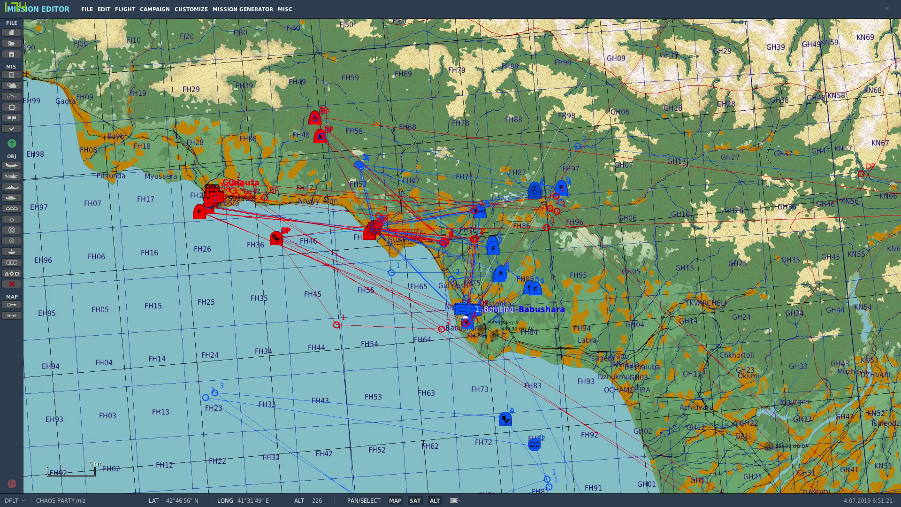